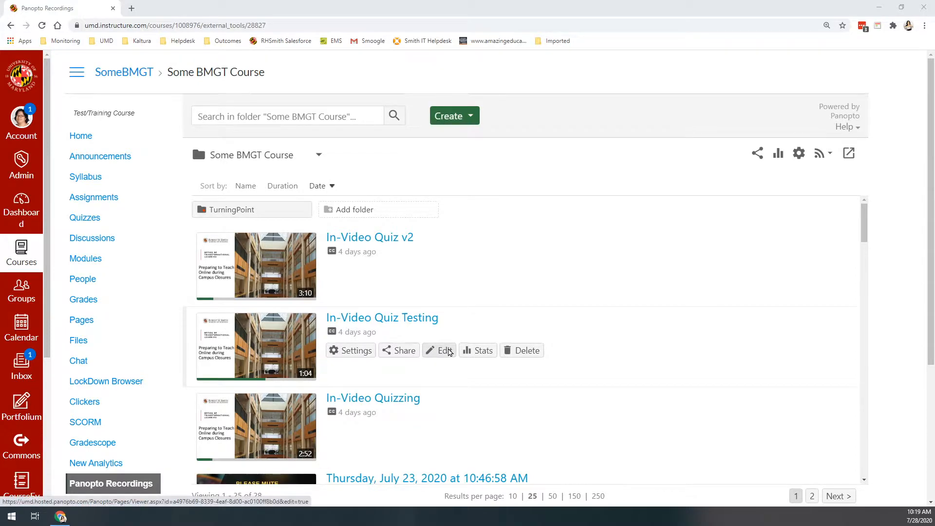
# - Open the In-Video Quiz Testing recording for editing and add a quiz at about 0:34 on the timeline
pyautogui.click(448, 352)
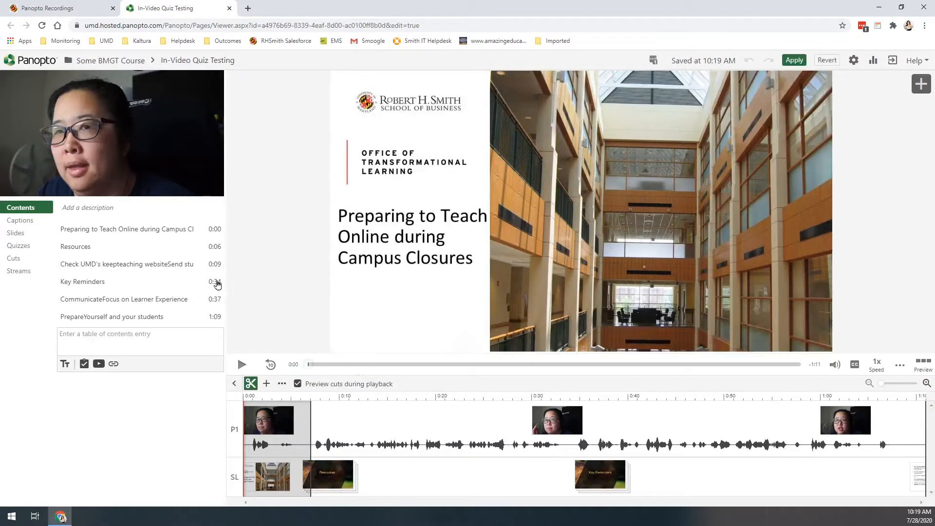
pyautogui.click(22, 246)
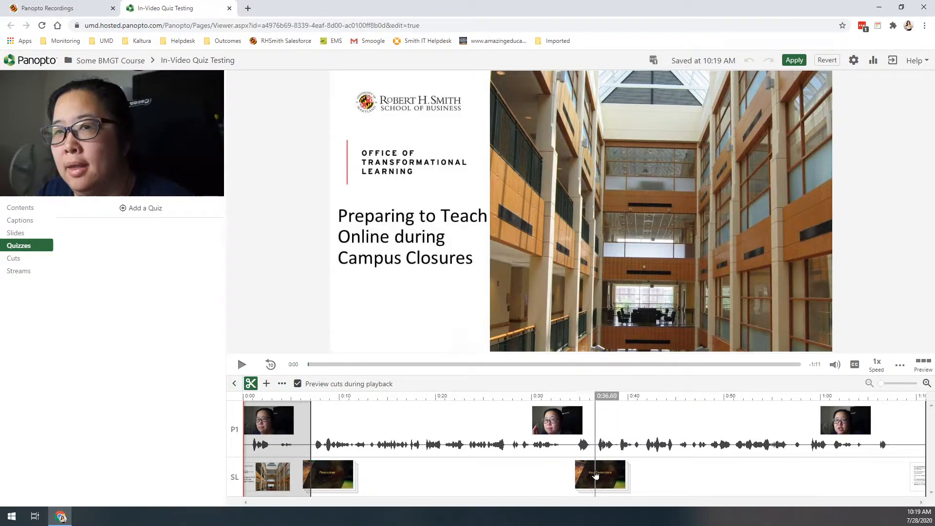
pyautogui.click(563, 398)
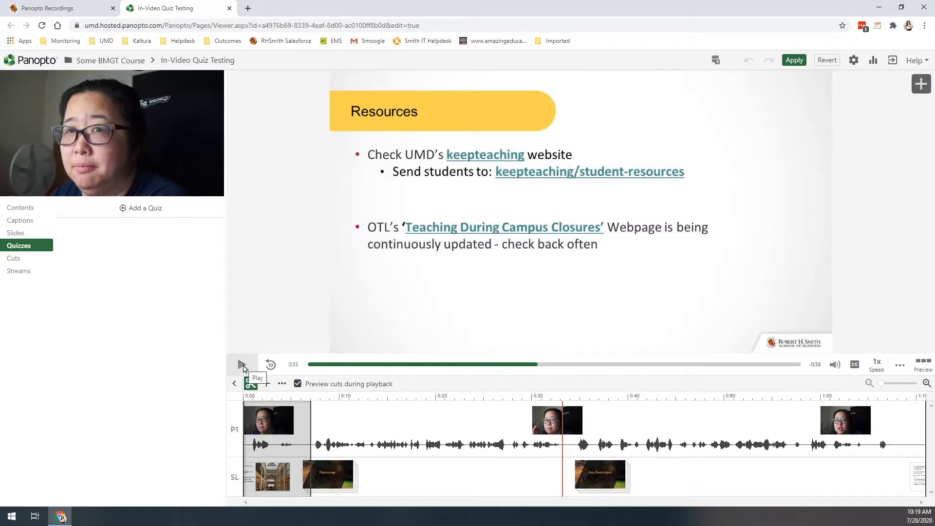
pyautogui.click(243, 365)
pyautogui.click(242, 366)
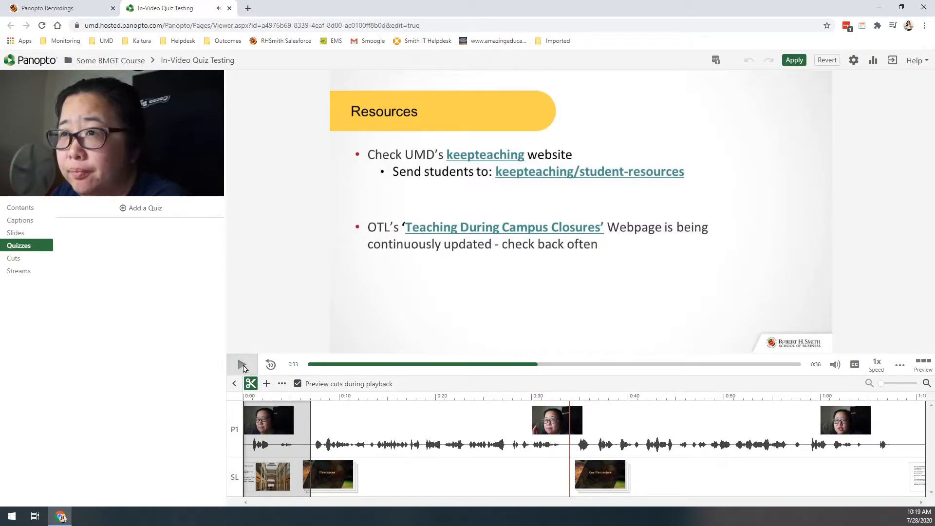
pyautogui.click(131, 209)
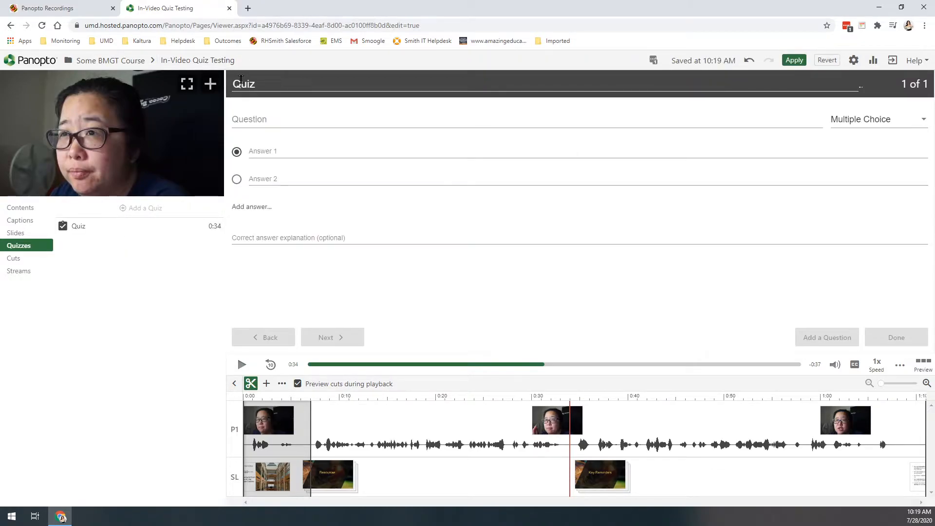
# - Title the quiz "Resources" and enter the question "Where can you find more information about teaching online?"
pyautogui.doubleClick(241, 83)
pyautogui.write('Resources')
pyautogui.click(292, 120)
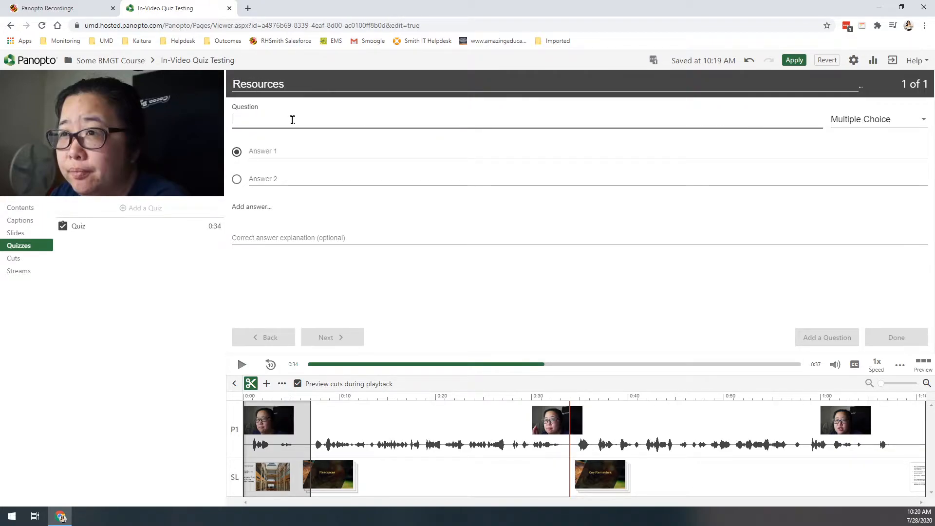
pyautogui.write('Where can you find ')
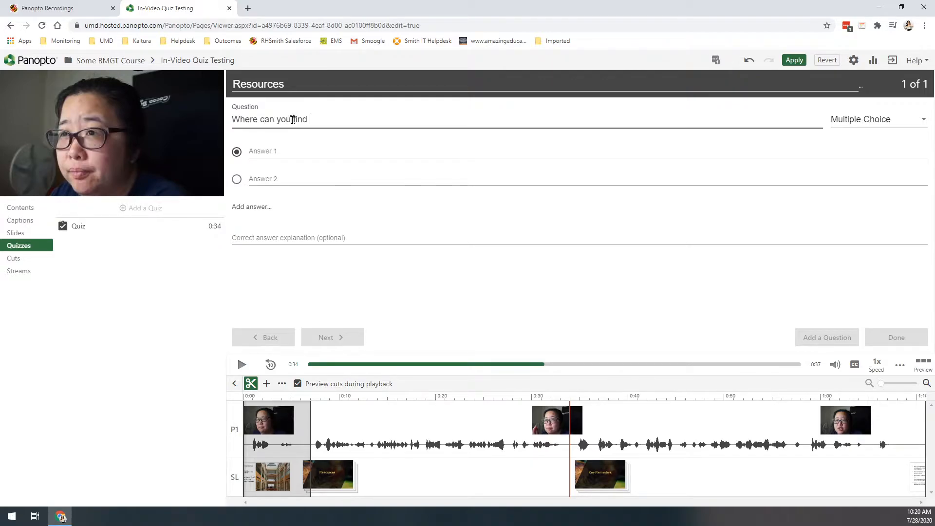
pyautogui.write('more information about teaching online?')
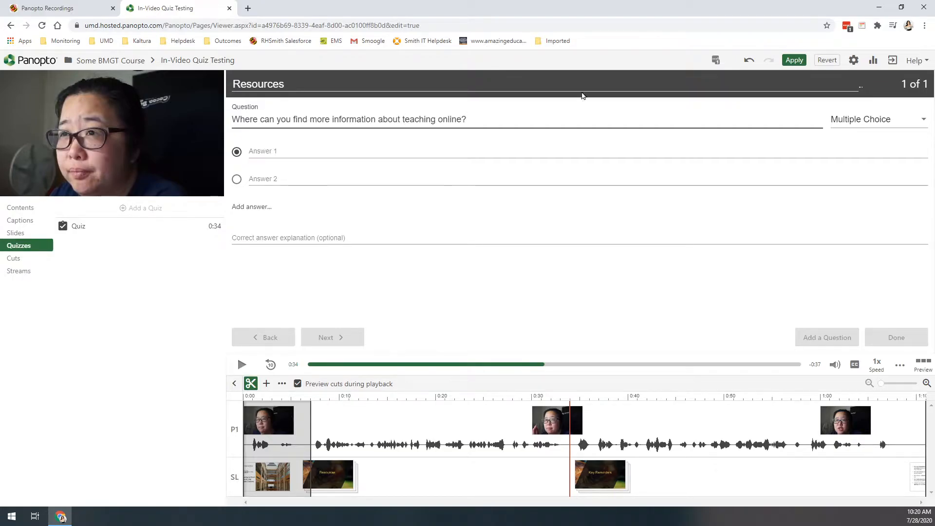
# - Make the question Multiple Select, with keepteaching.umd.edu and otl.rhsmith.umd.edu as the two correct answers
pyautogui.click(877, 122)
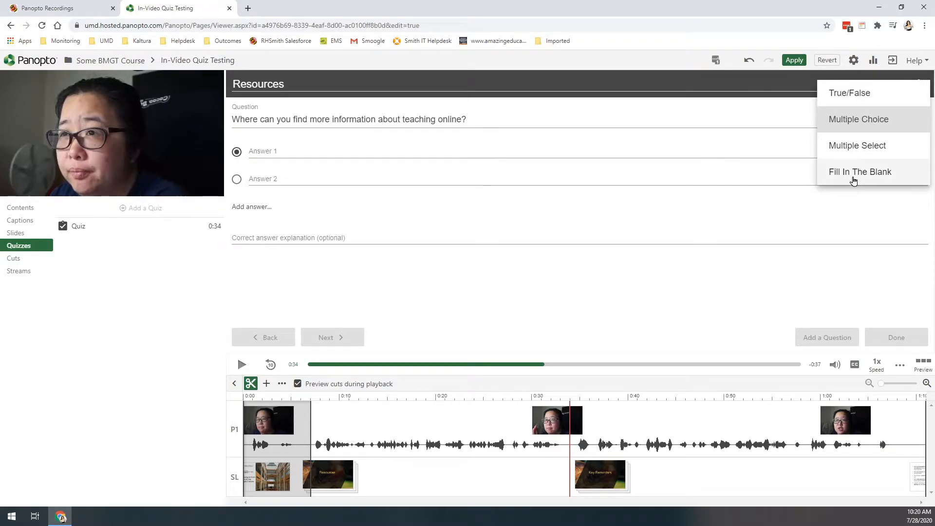
pyautogui.click(853, 150)
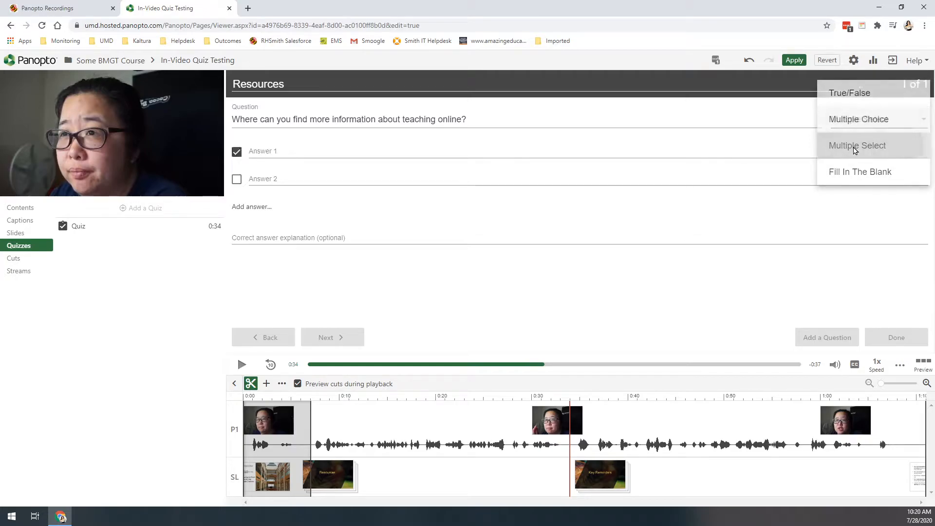
pyautogui.click(332, 152)
pyautogui.click(327, 166)
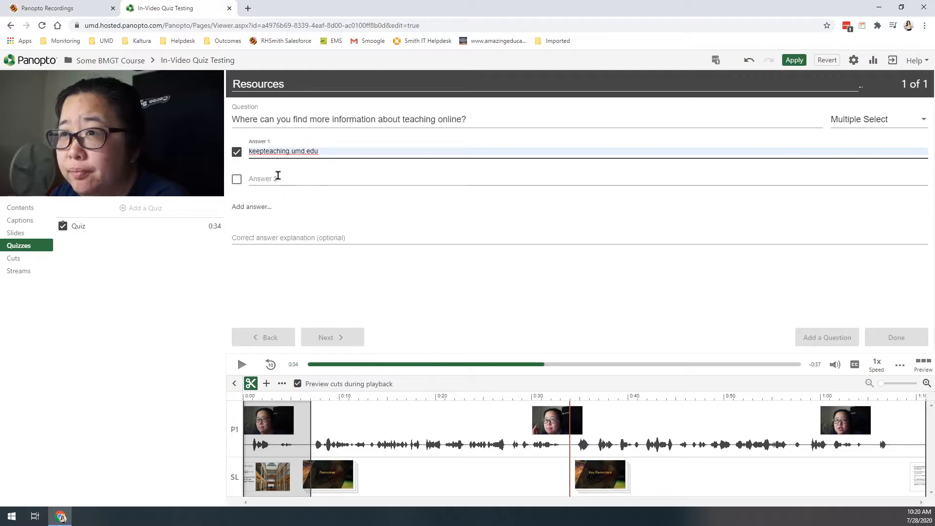
pyautogui.click(237, 180)
pyautogui.click(276, 177)
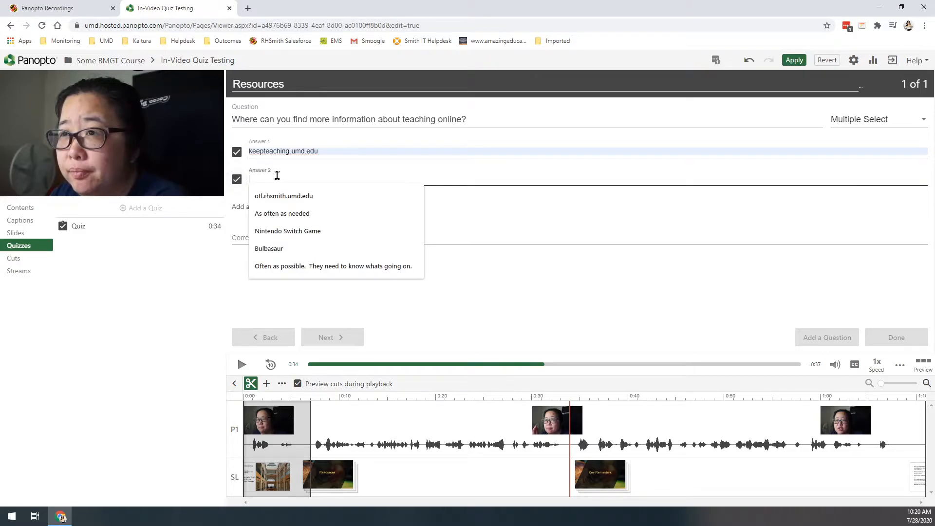
pyautogui.click(295, 203)
pyautogui.click(271, 206)
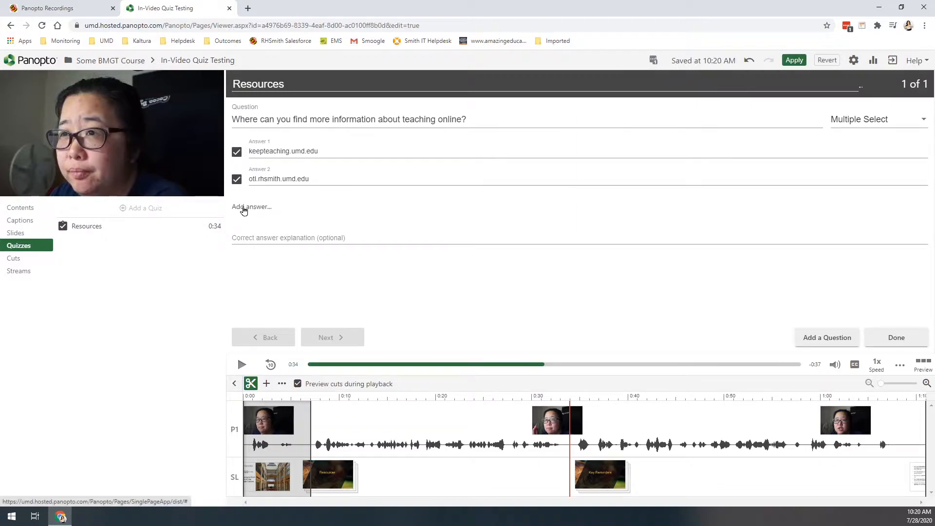
# - Add "UMD Mobile App" as an incorrect third answer and enter "Great job!" as the correct answer explanation
pyautogui.click(244, 208)
pyautogui.click(302, 206)
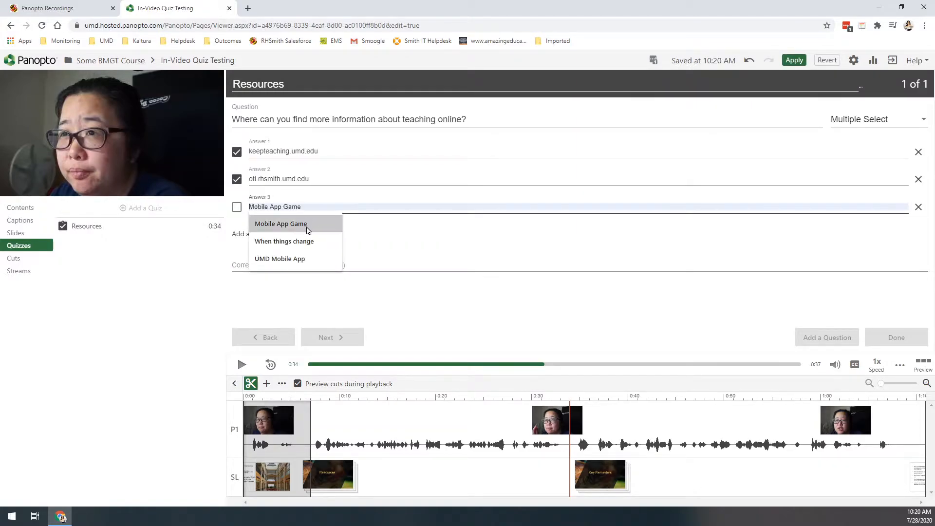
pyautogui.click(305, 259)
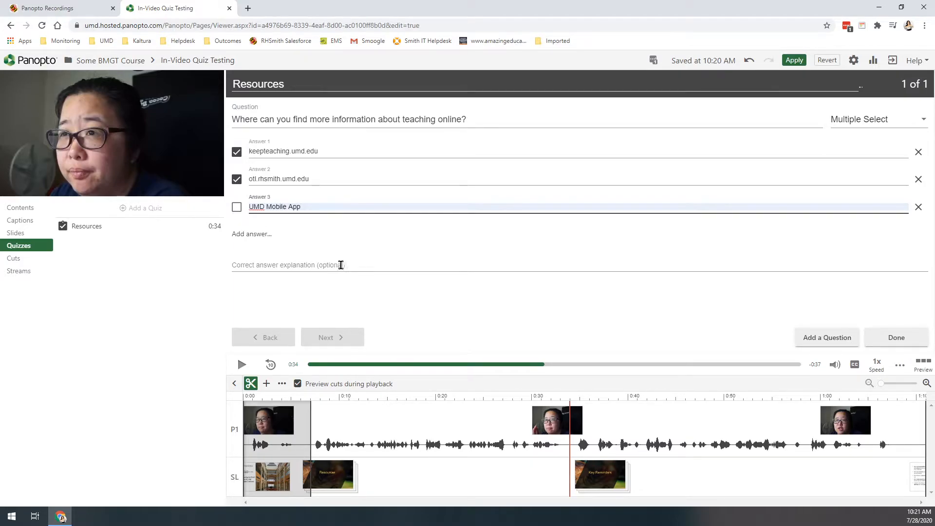
pyautogui.click(245, 264)
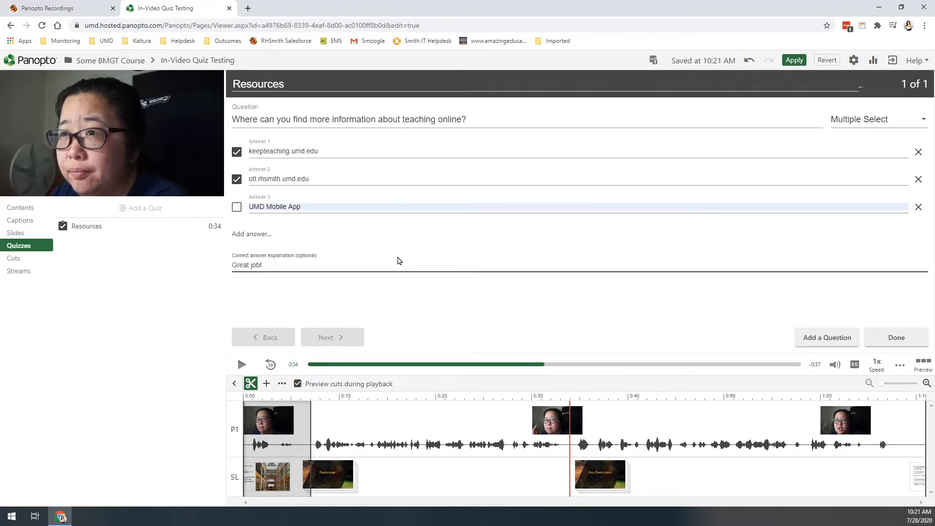
pyautogui.click(386, 294)
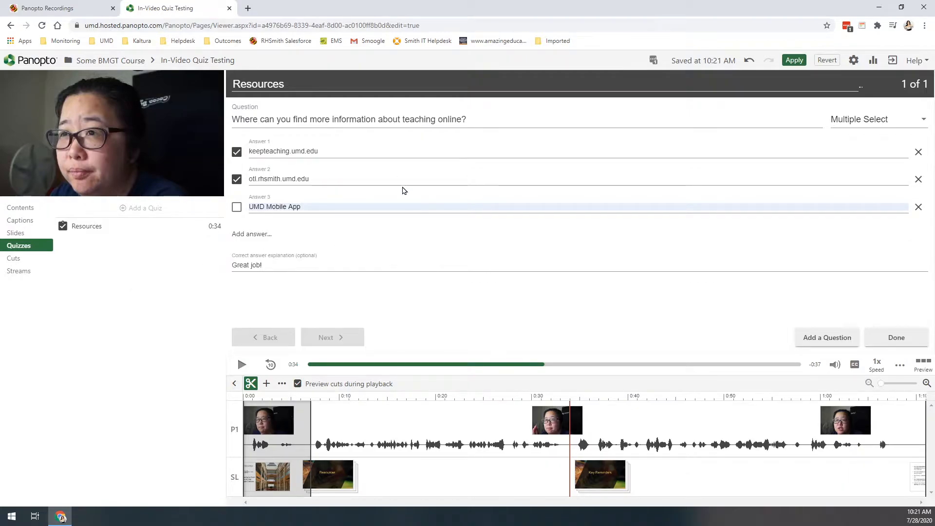
# - Complete the Resources question, turn off viewer retakes, and finish the quiz
pyautogui.click(882, 341)
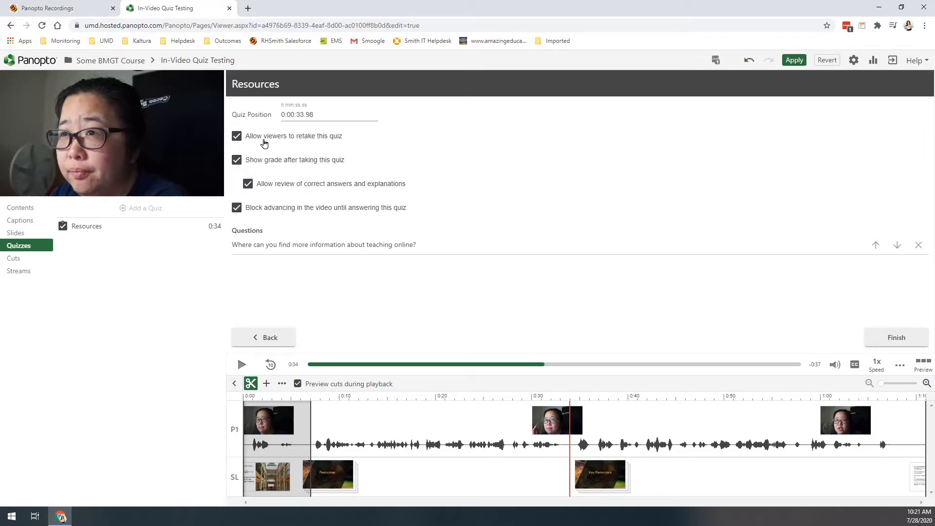
pyautogui.click(266, 142)
pyautogui.click(894, 341)
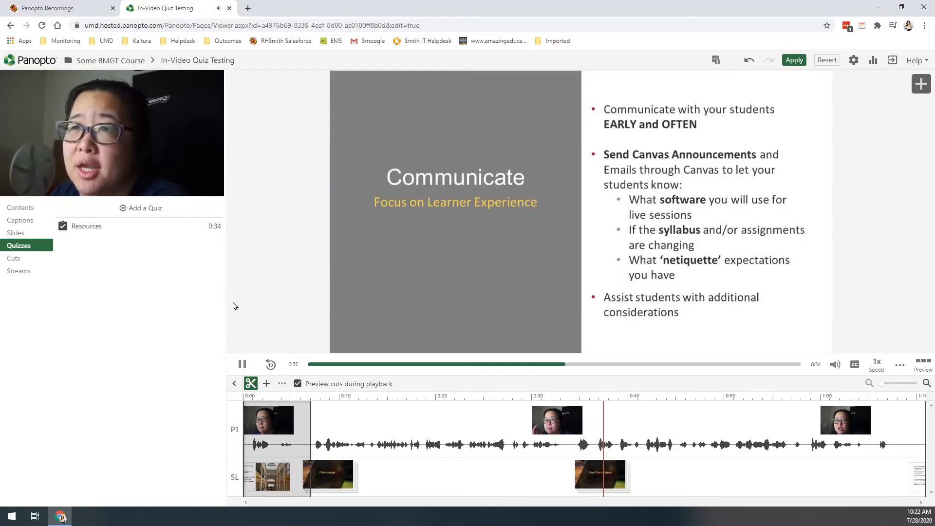
# - Add a second quiz at about 1:08, near the end of the recording
pyautogui.click(243, 365)
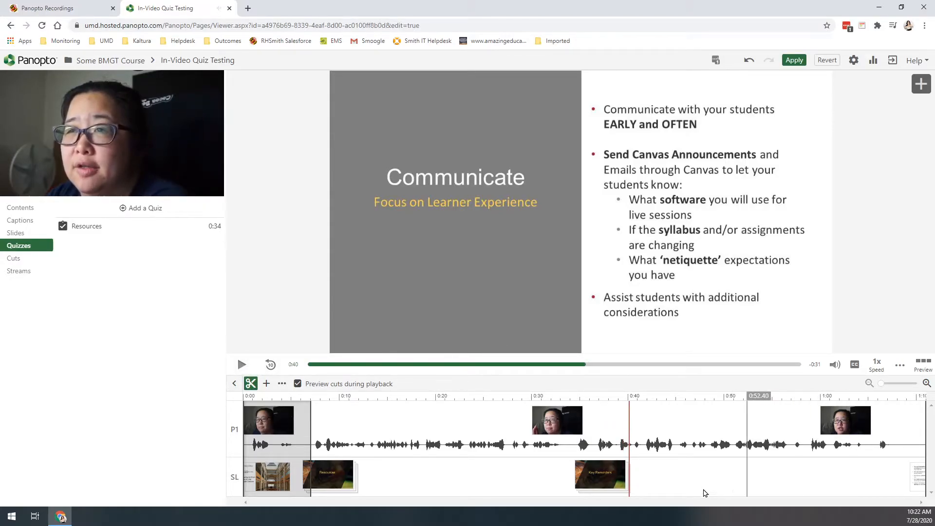
pyautogui.click(880, 397)
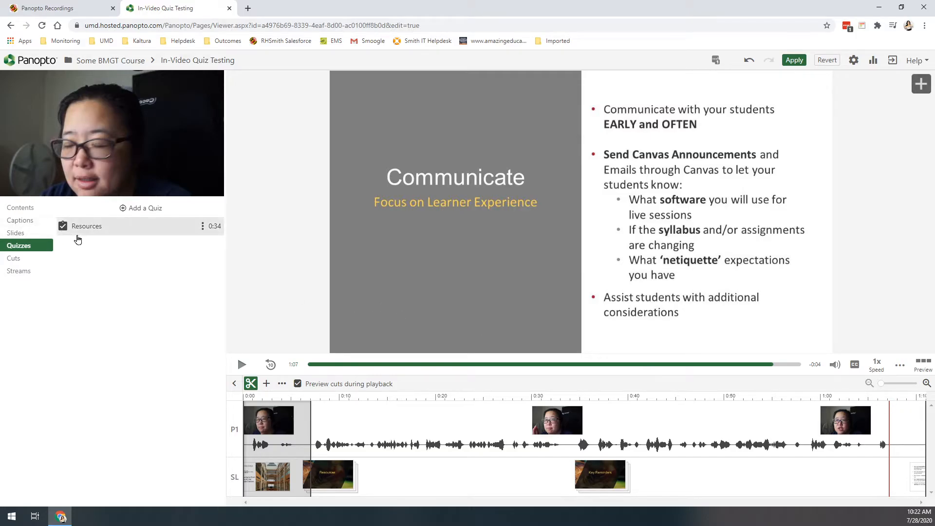
pyautogui.click(247, 369)
pyautogui.click(248, 369)
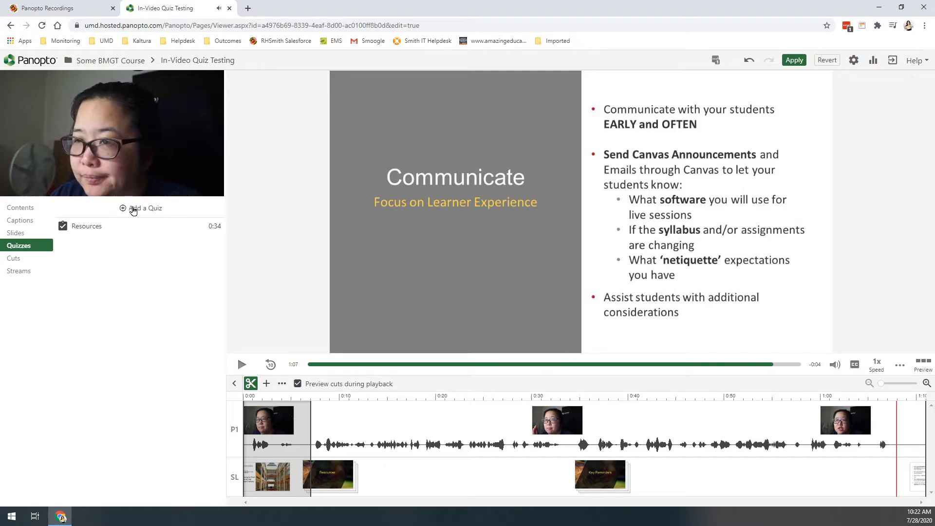
pyautogui.click(133, 210)
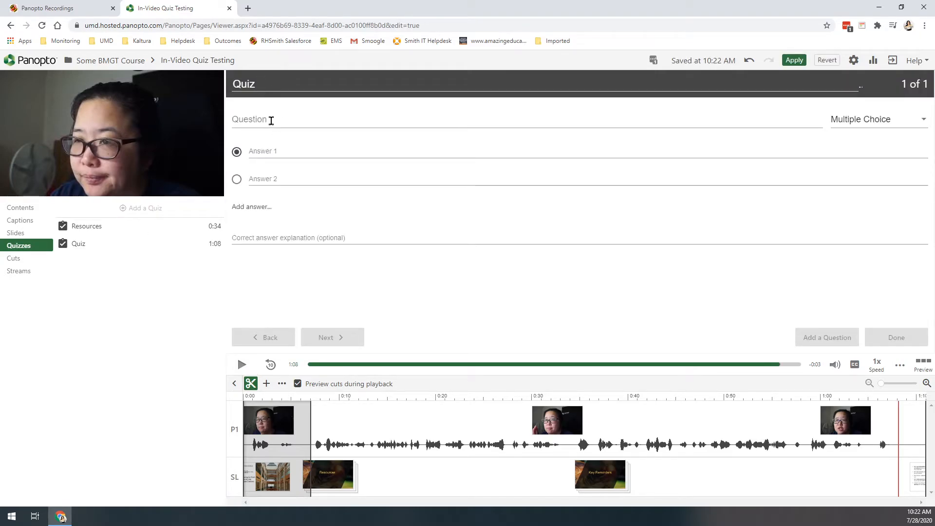
# - Title the second quiz "Communication" and enter the question "You should communicate with your students often."
pyautogui.click(271, 120)
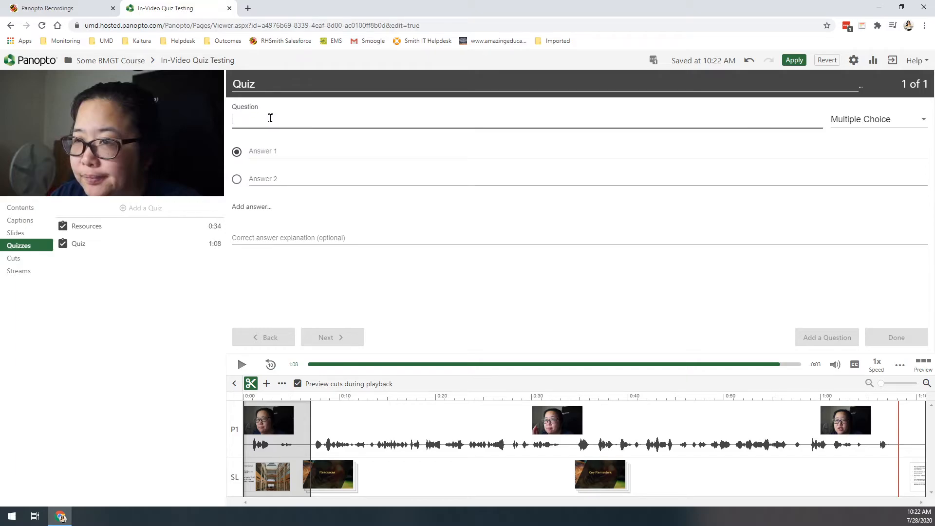
pyautogui.doubleClick(256, 80)
pyautogui.write('Communication')
pyautogui.press('Tab')
pyautogui.write('You should c')
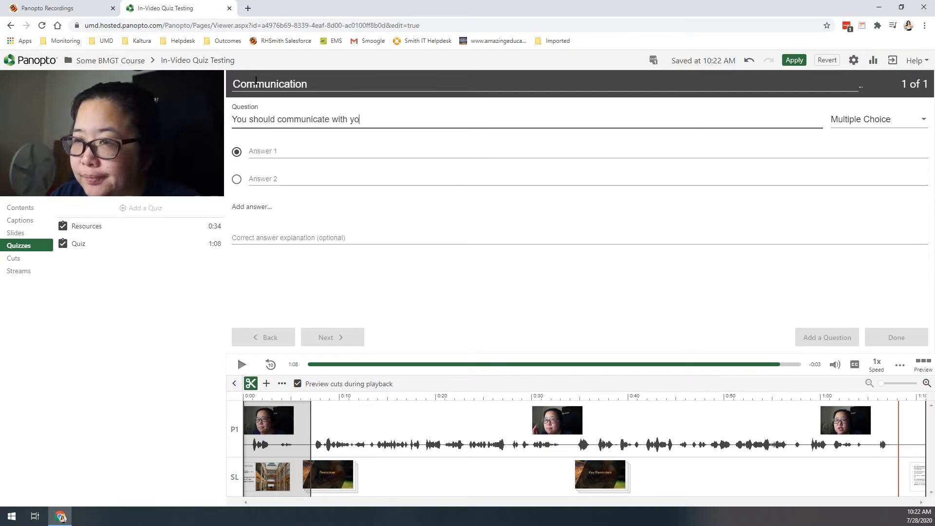
pyautogui.write('nts often.')
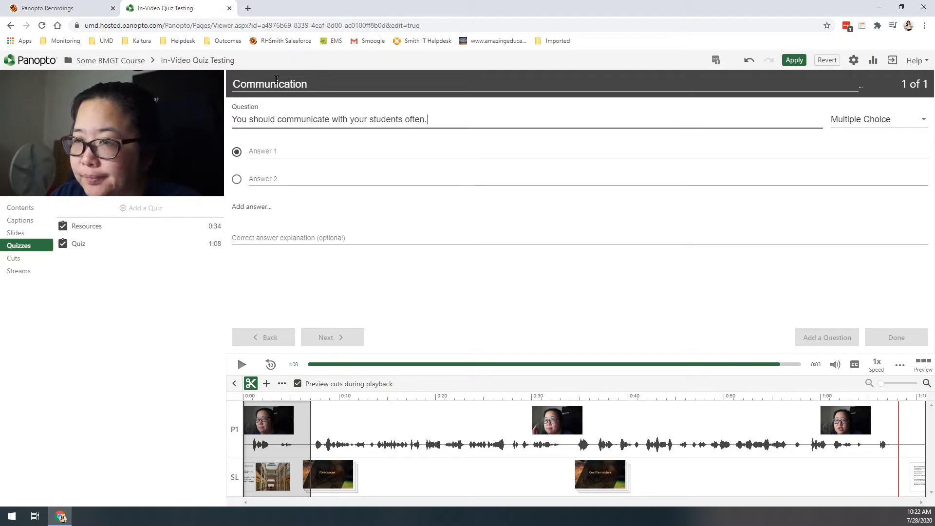
# - Make the Communication question True/False with True as the correct answer
pyautogui.click(852, 122)
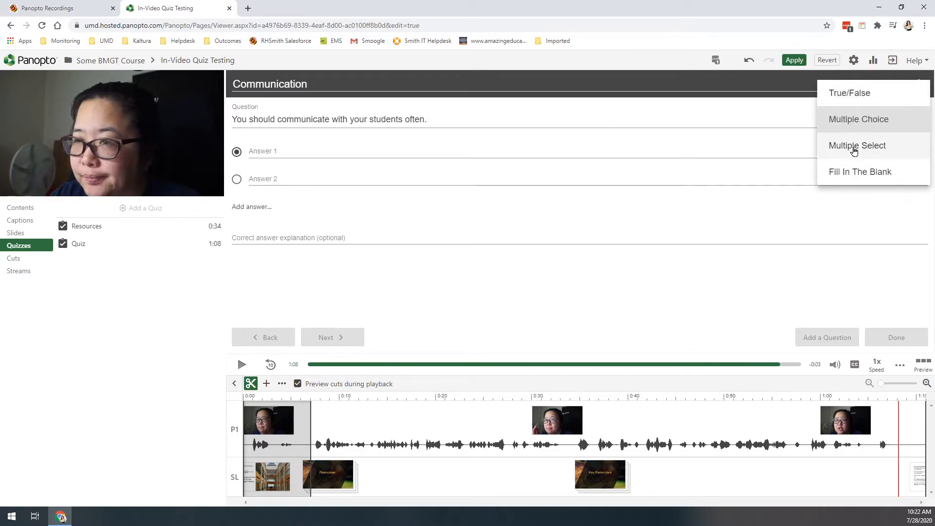
pyautogui.click(834, 105)
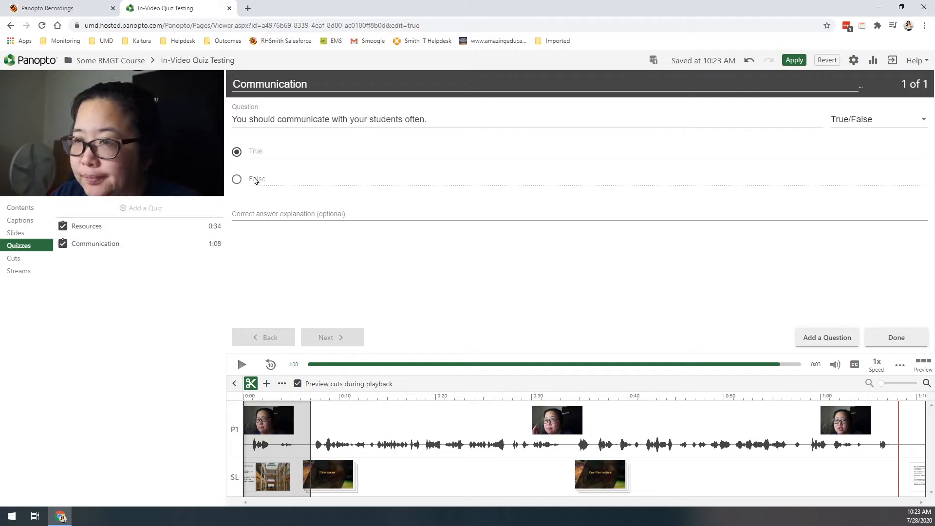
pyautogui.click(238, 182)
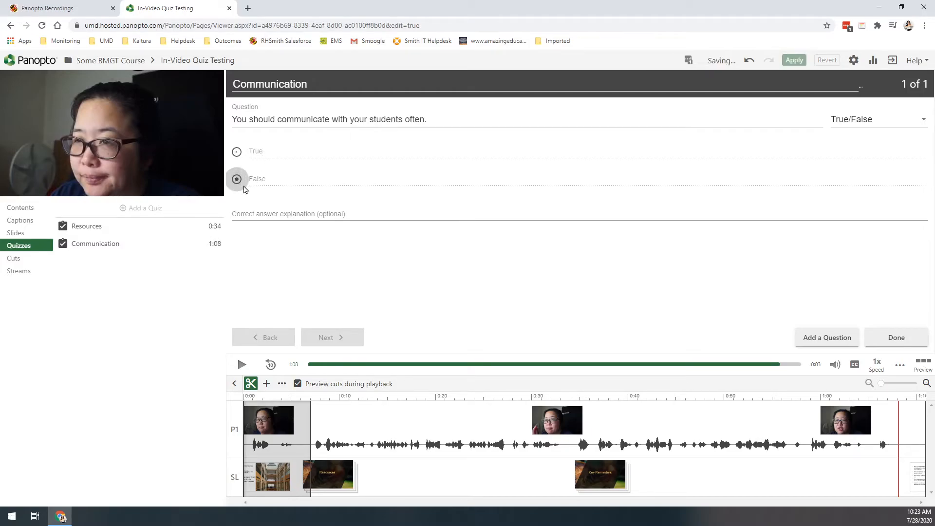
pyautogui.click(241, 153)
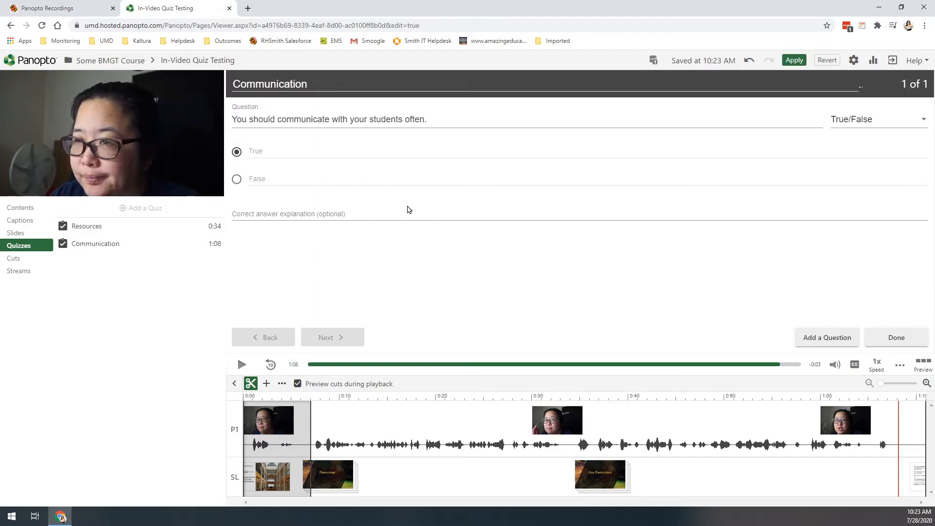
# - Turn off viewer retakes for the Communication quiz, finish it, and pause the video playback
pyautogui.click(896, 338)
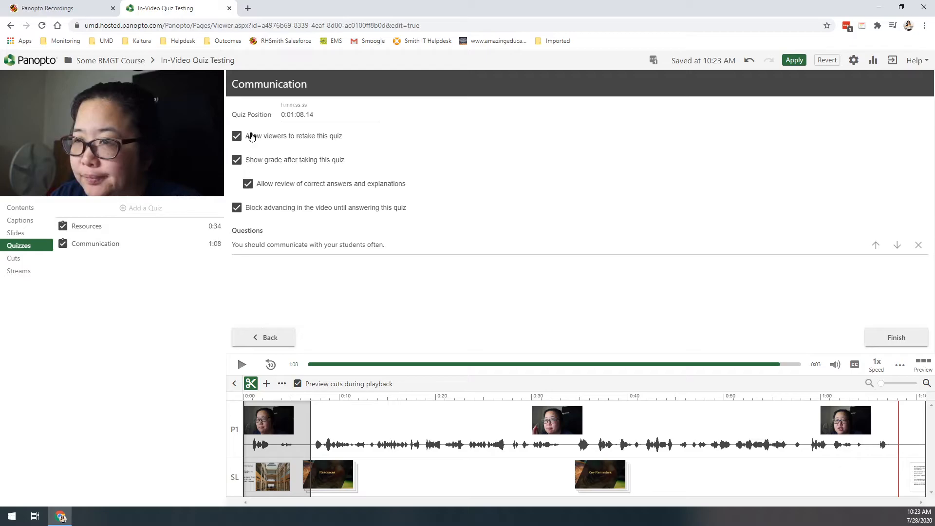
pyautogui.click(237, 136)
pyautogui.click(905, 344)
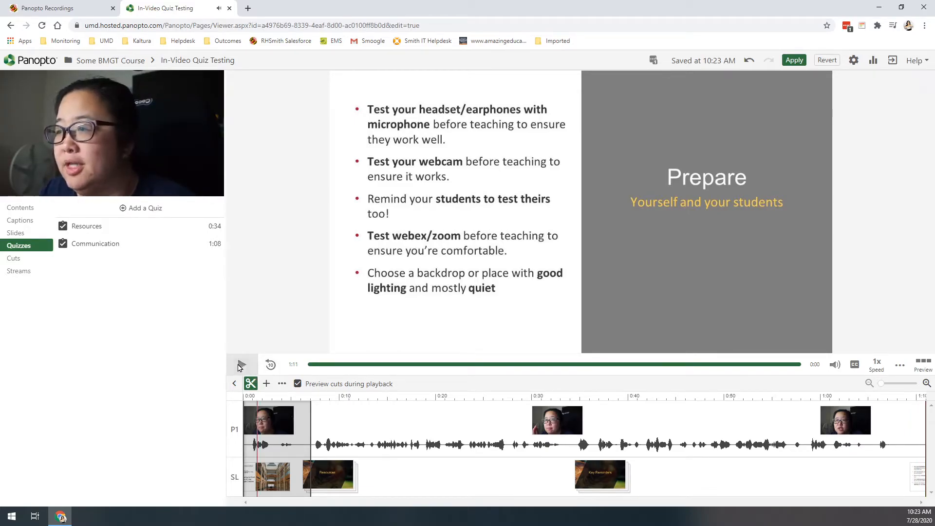
pyautogui.click(242, 364)
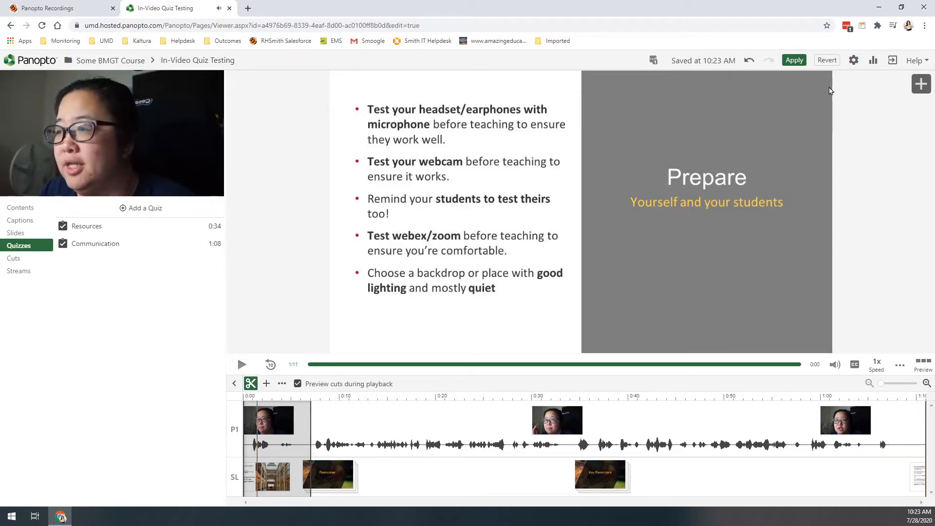
# - Apply the changes to the video, close the editor, and play the recording from the keepteaching slide at 0:02
pyautogui.click(794, 61)
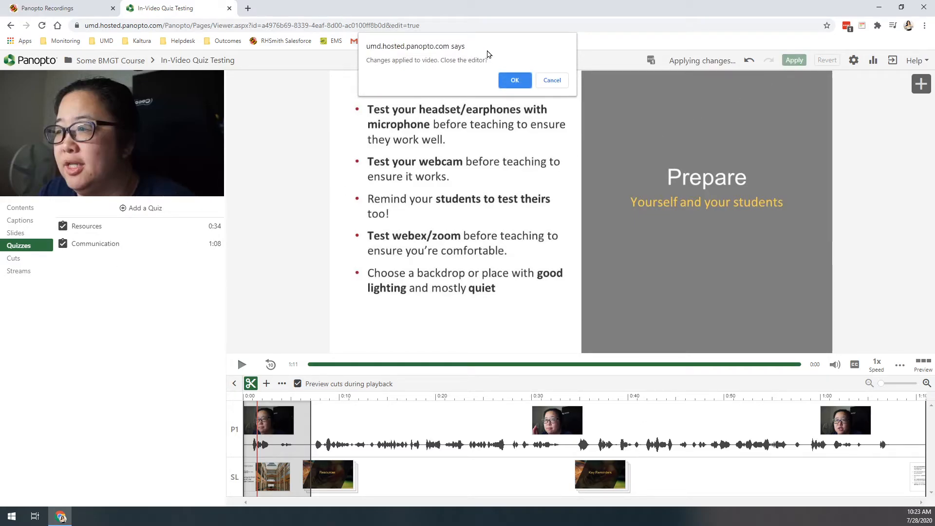
pyautogui.click(514, 81)
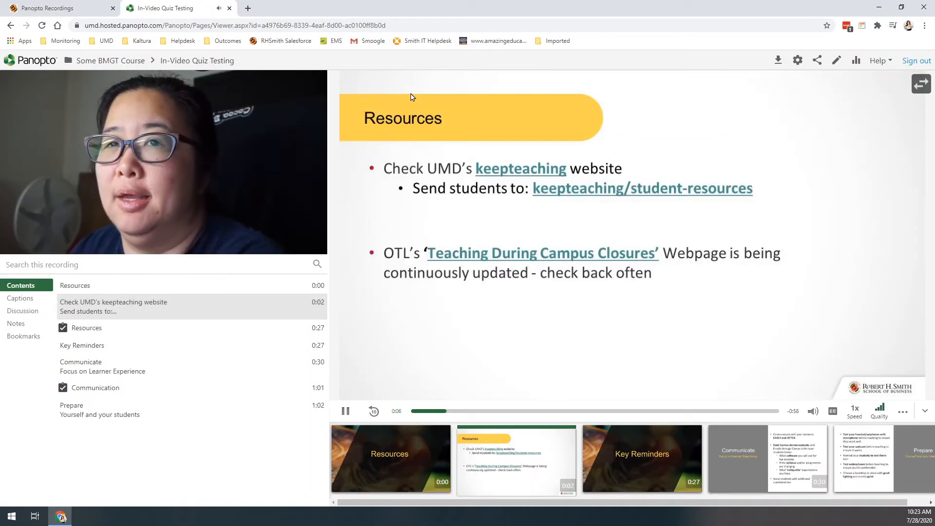
pyautogui.click(514, 450)
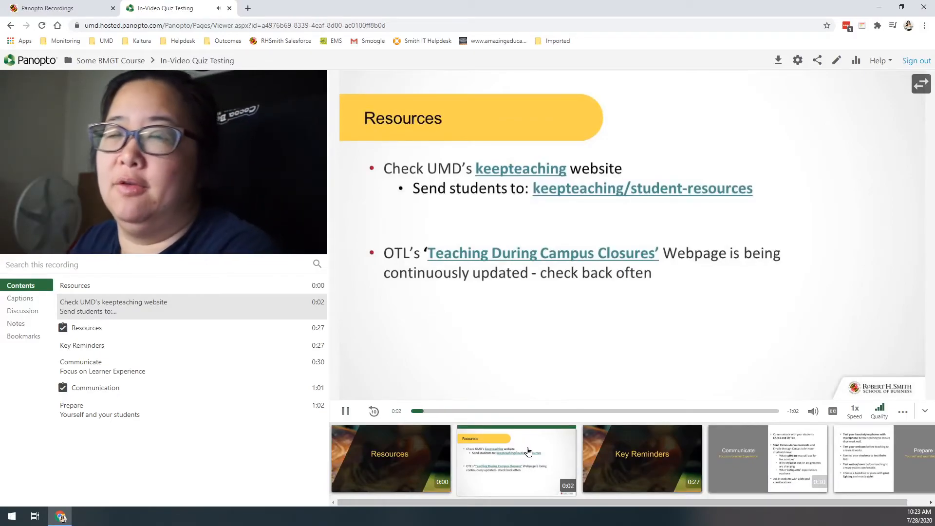